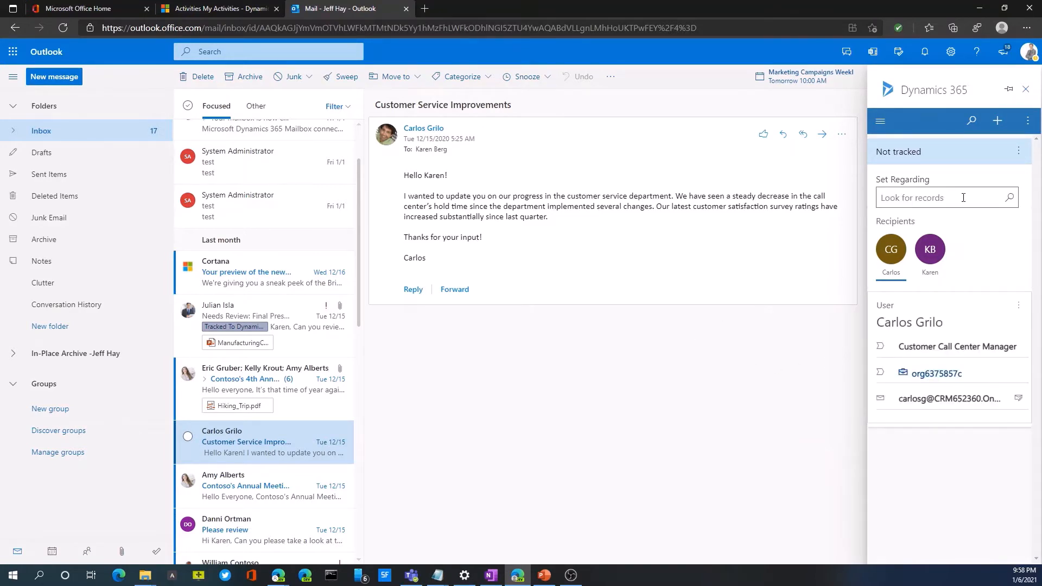
# - Track the Customer Service Improvements email in Dynamics 365 by setting its regarding record to the sender's contact from the recent records
pyautogui.moveTo(1012, 203)
pyautogui.click(1011, 200)
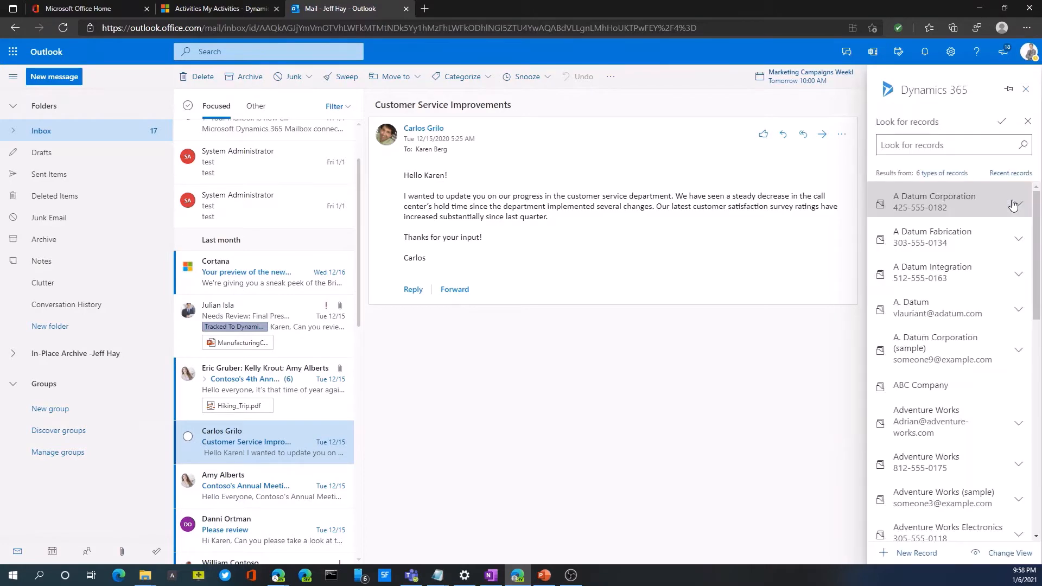
pyautogui.click(1011, 173)
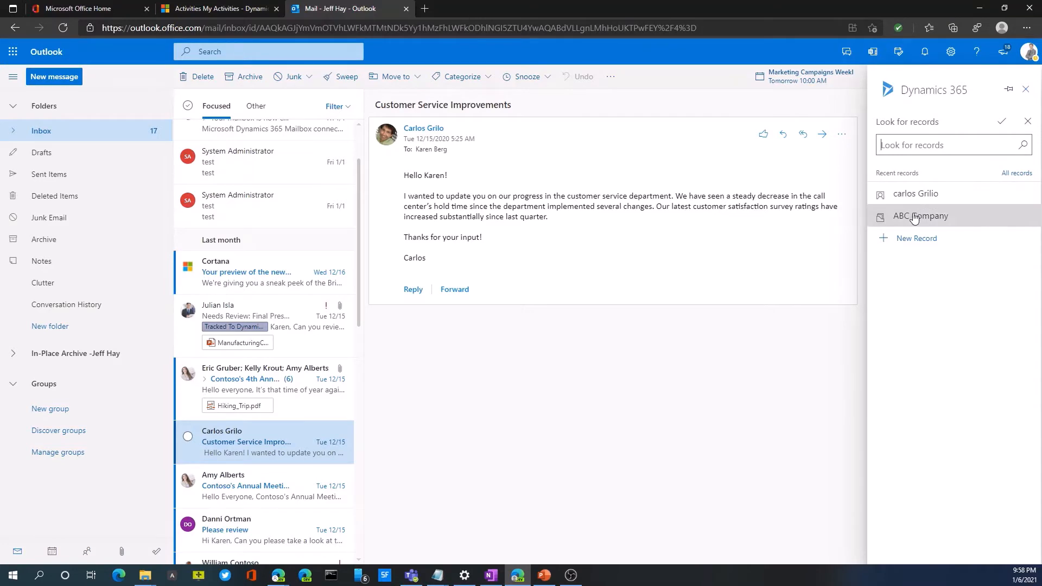
pyautogui.click(915, 195)
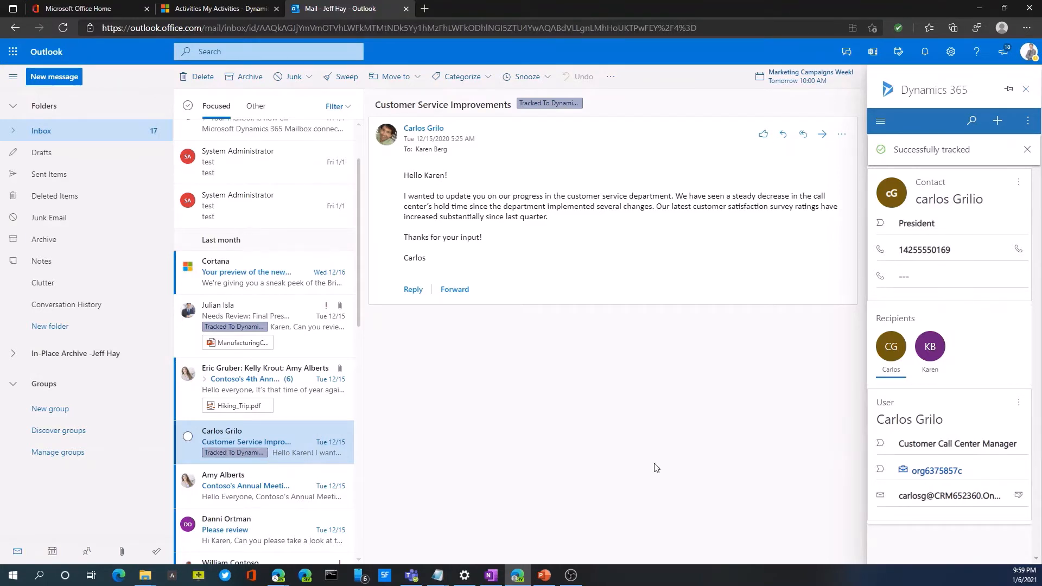
# - Switch to the Dynamics 365 Sales Hub and examine the tracked contact's record and its linked ABC Company account
pyautogui.click(229, 11)
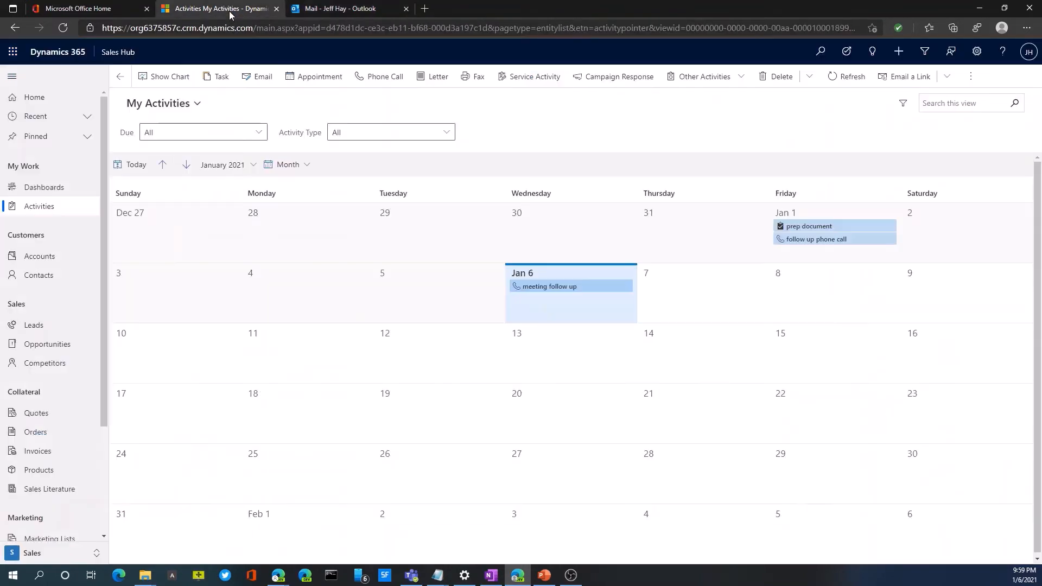
pyautogui.click(51, 266)
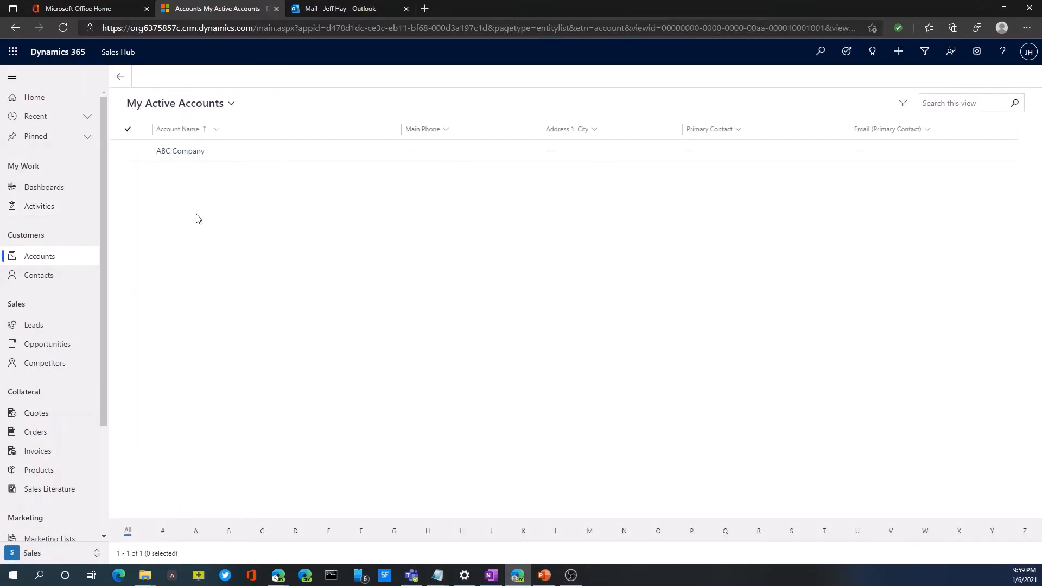
pyautogui.click(59, 277)
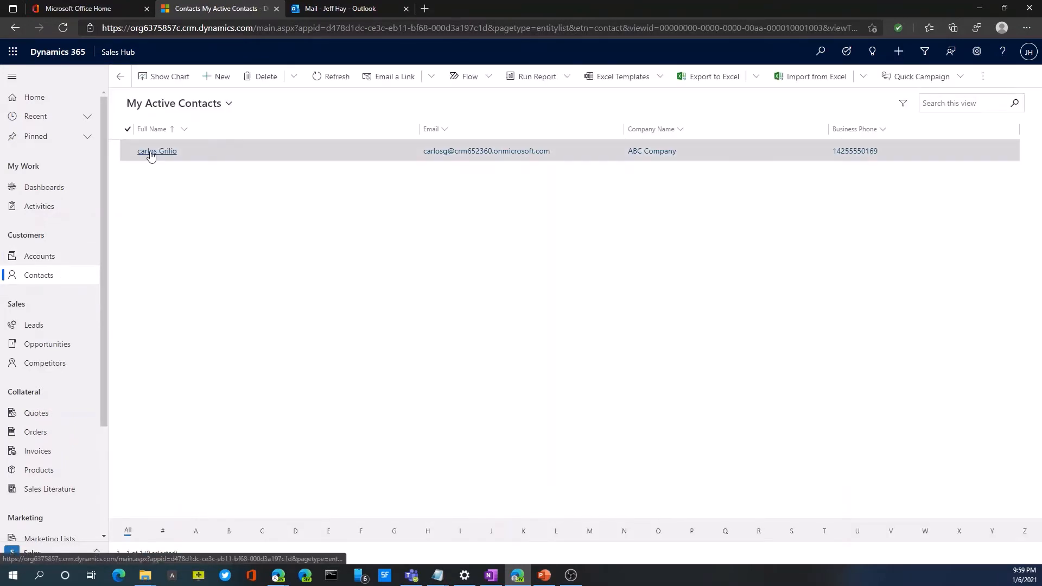
pyautogui.click(151, 153)
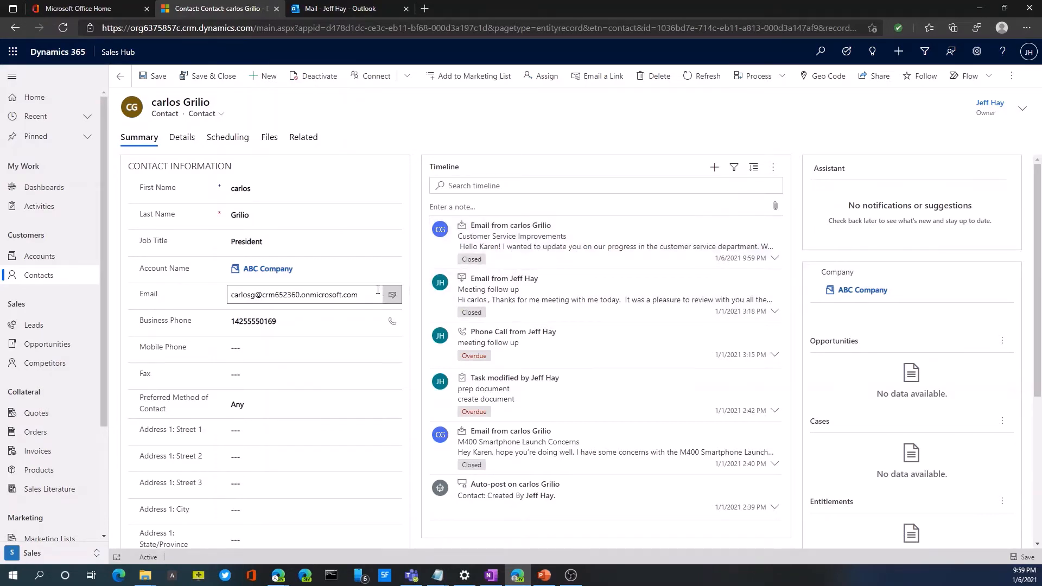
pyautogui.click(268, 269)
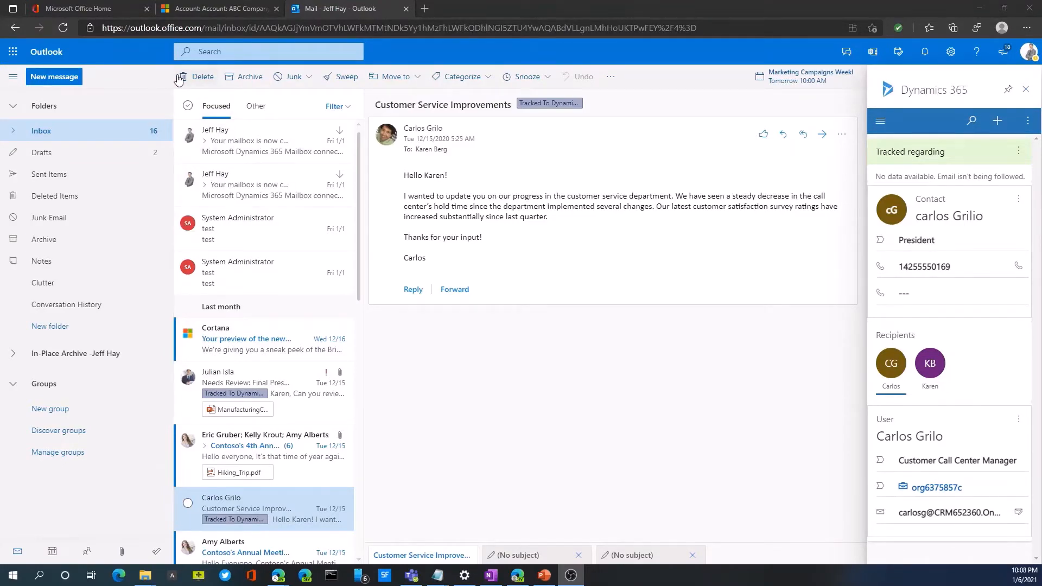
# - Switch to Outlook, start a new email and track it in Dynamics 365 regarding the recently used contact
pyautogui.click(61, 81)
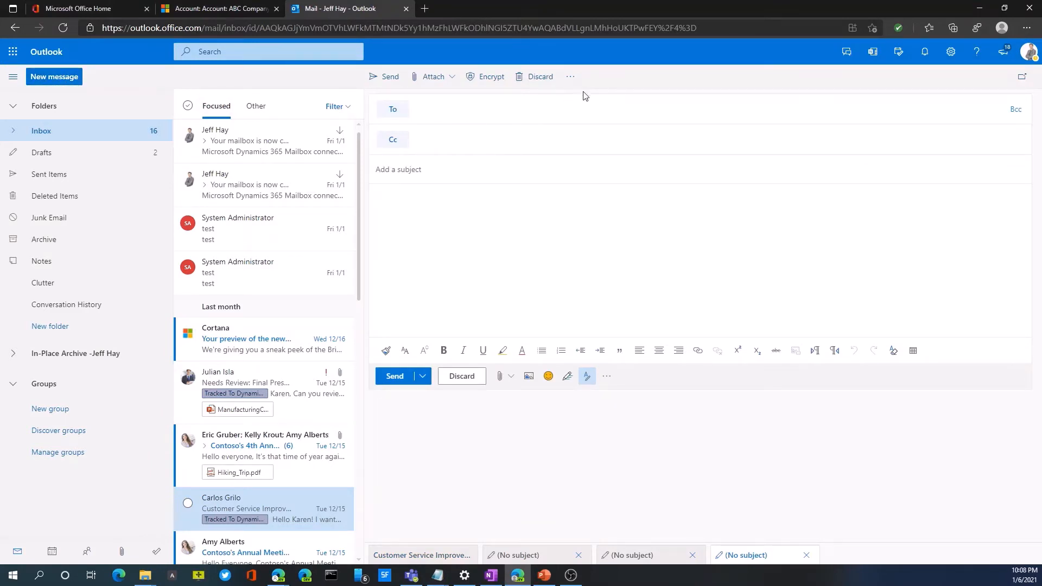
pyautogui.click(607, 377)
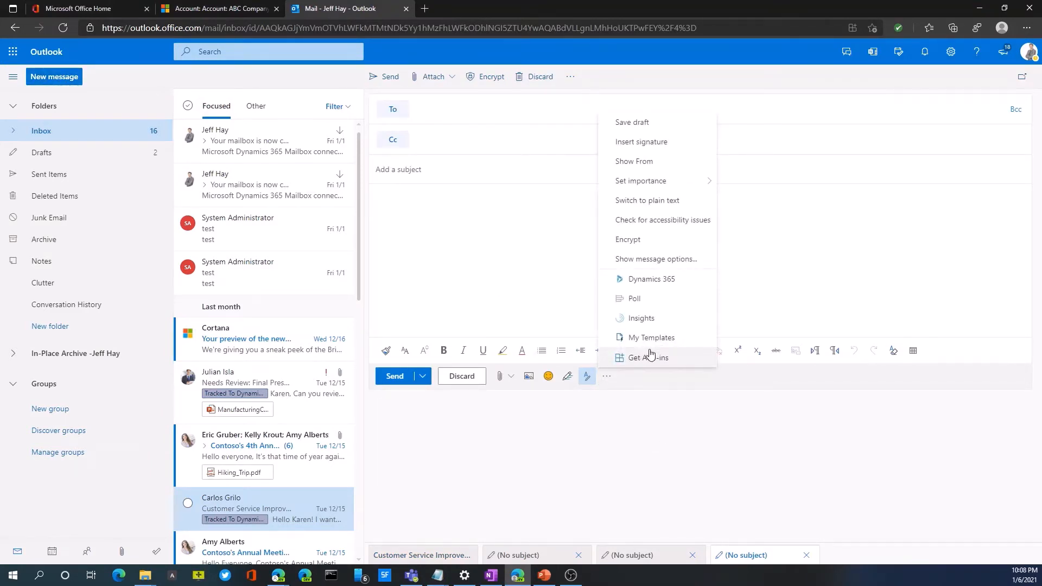
pyautogui.click(651, 280)
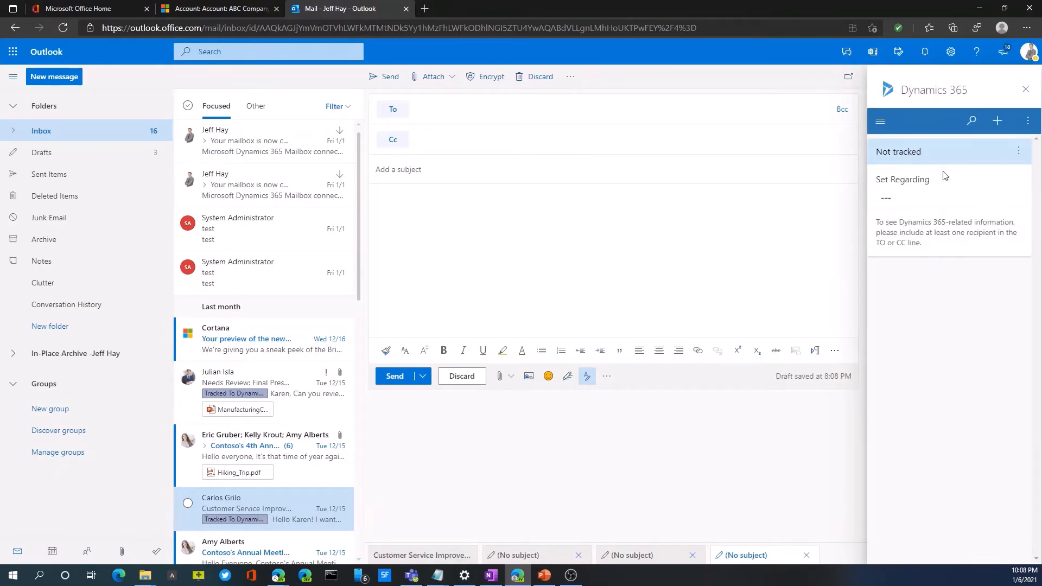
pyautogui.click(899, 190)
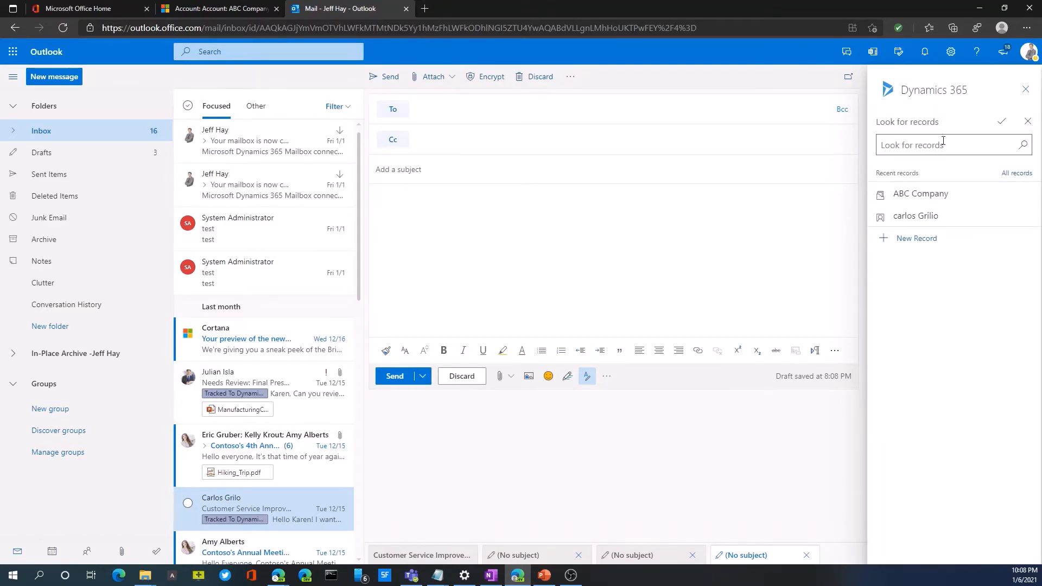
pyautogui.click(924, 219)
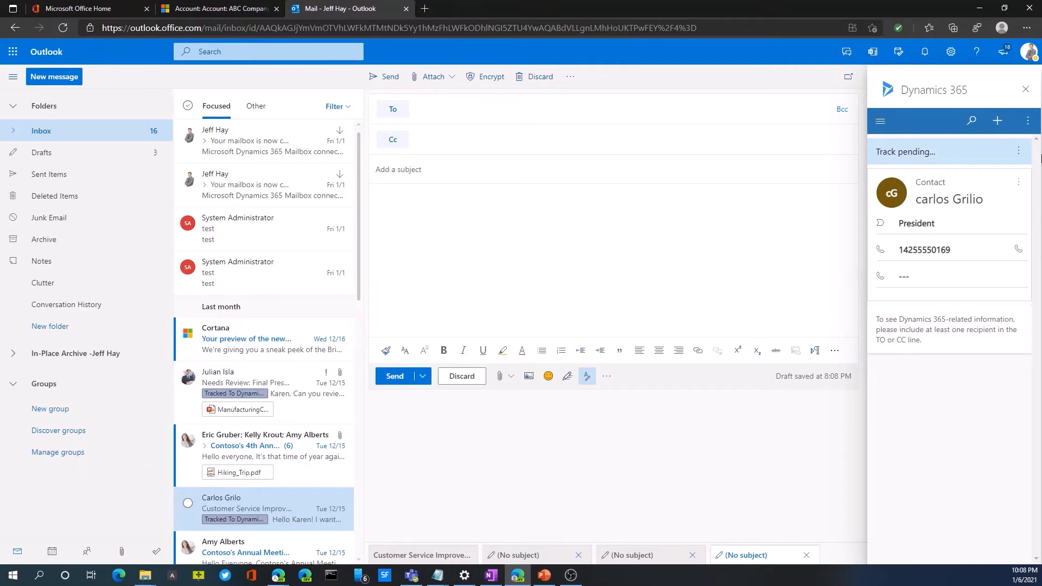
# - Insert the "meeting follow up" email template from Dynamics 365 into the new message, based on the tracked contact
pyautogui.click(1027, 131)
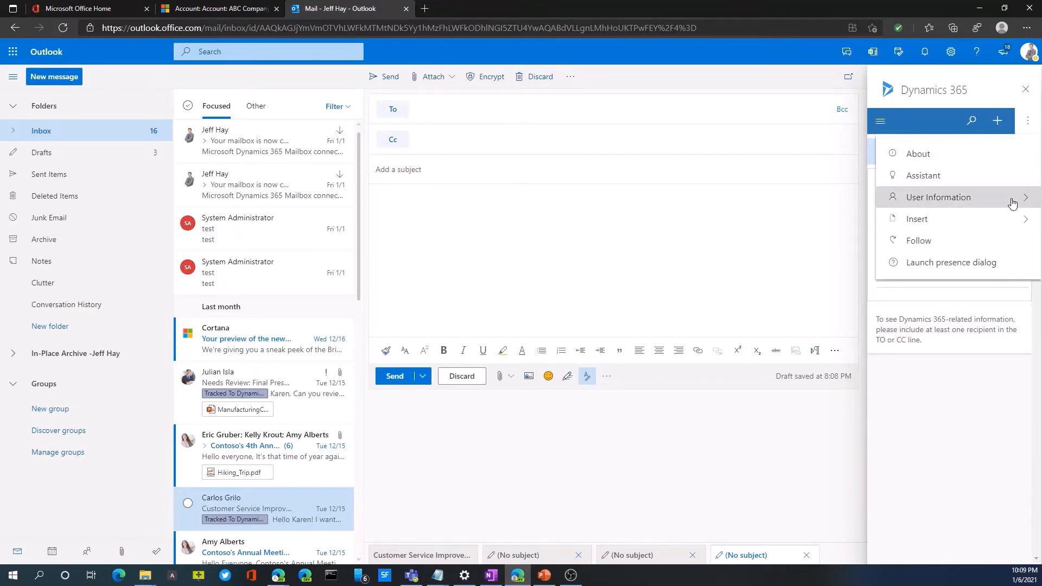
pyautogui.click(1022, 220)
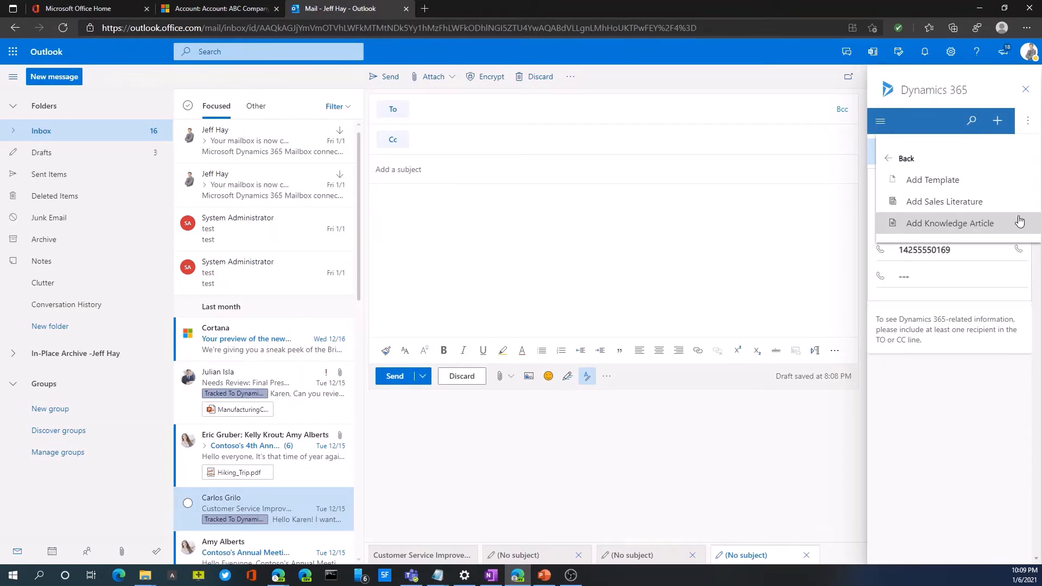
pyautogui.click(945, 181)
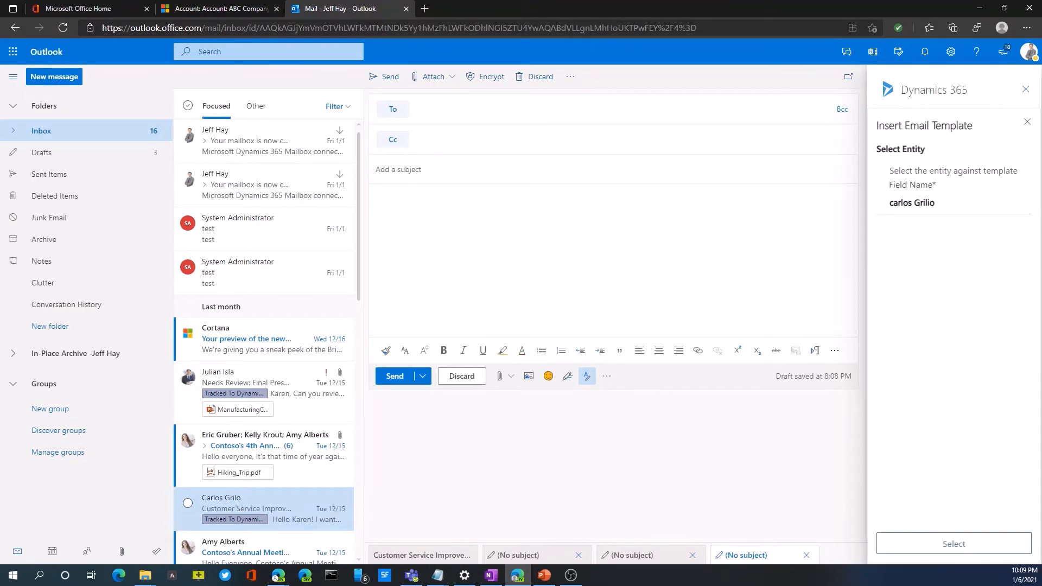
pyautogui.click(965, 553)
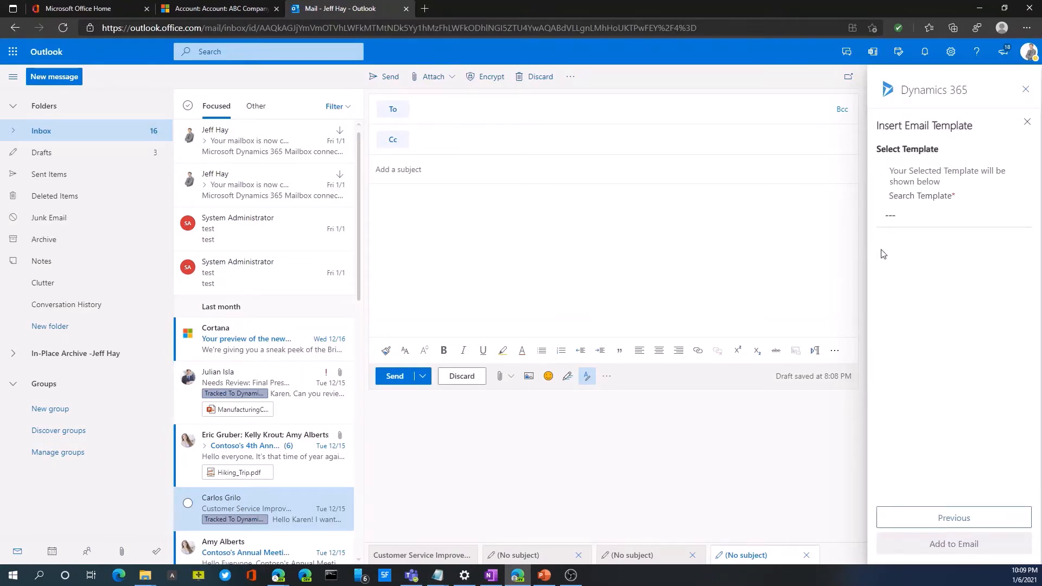
pyautogui.click(1019, 217)
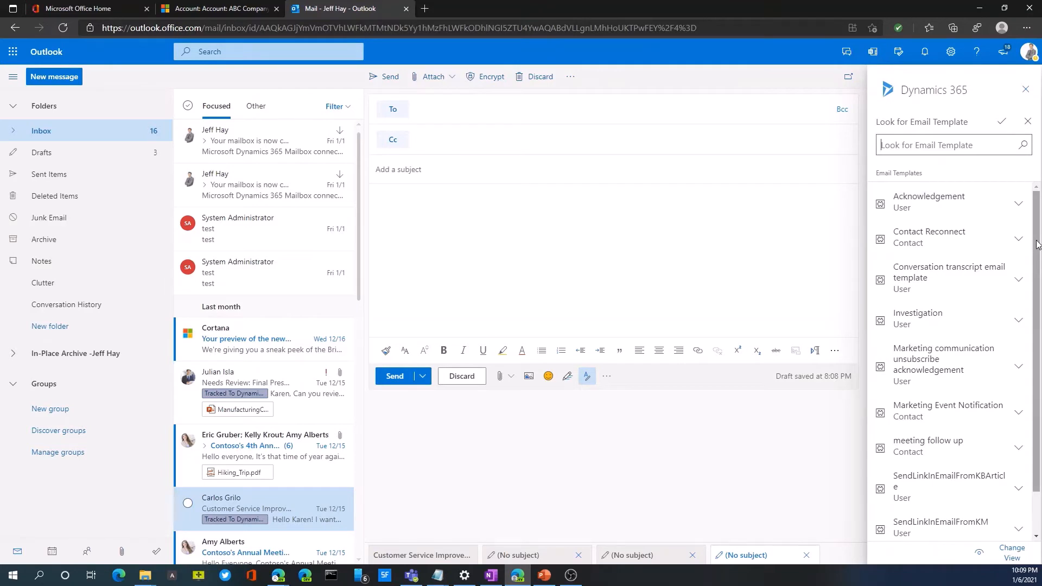
pyautogui.moveTo(1038, 244); pyautogui.dragTo(1037, 248)
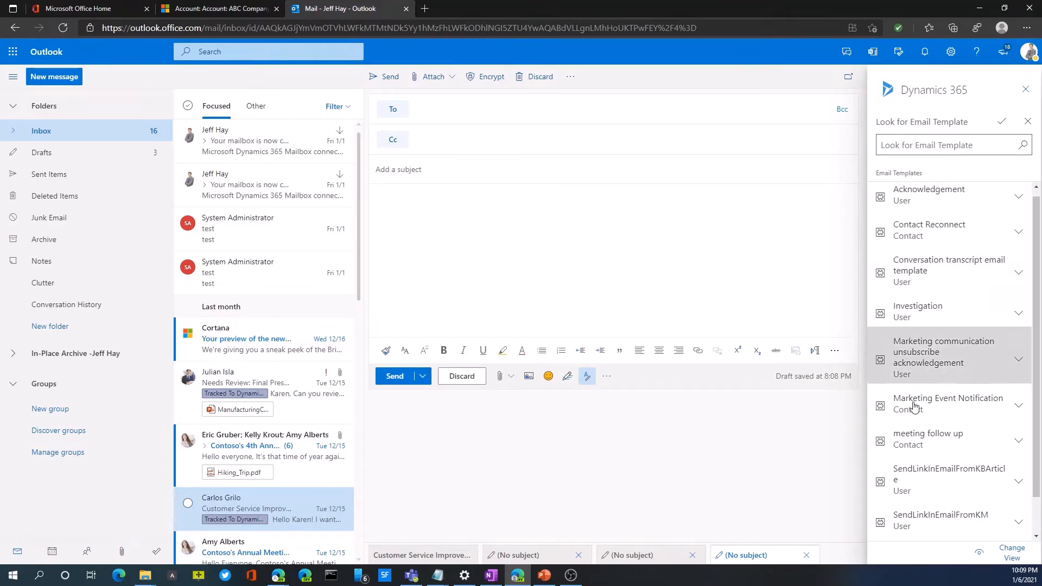
pyautogui.click(932, 440)
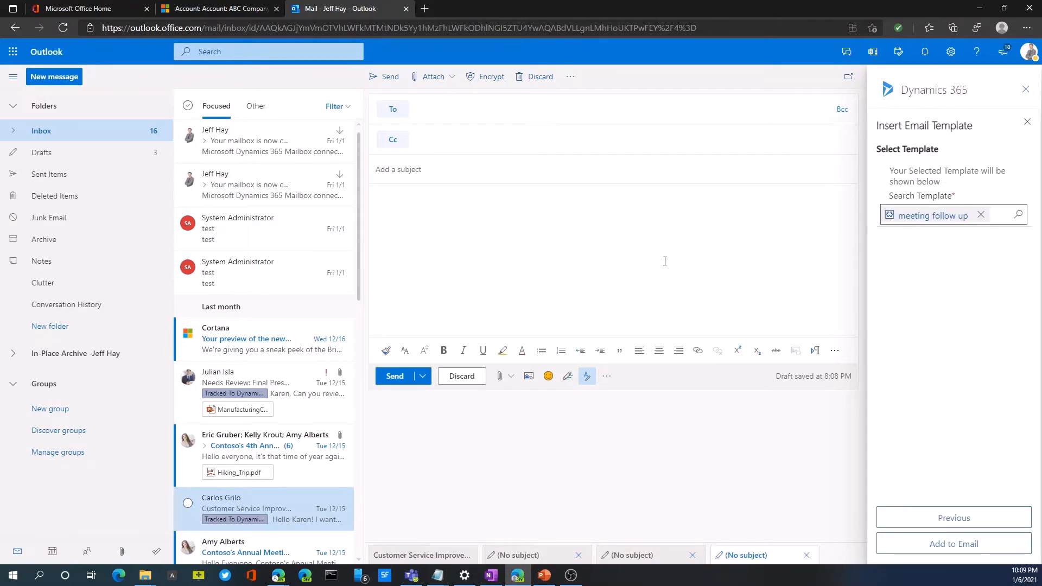
pyautogui.click(936, 542)
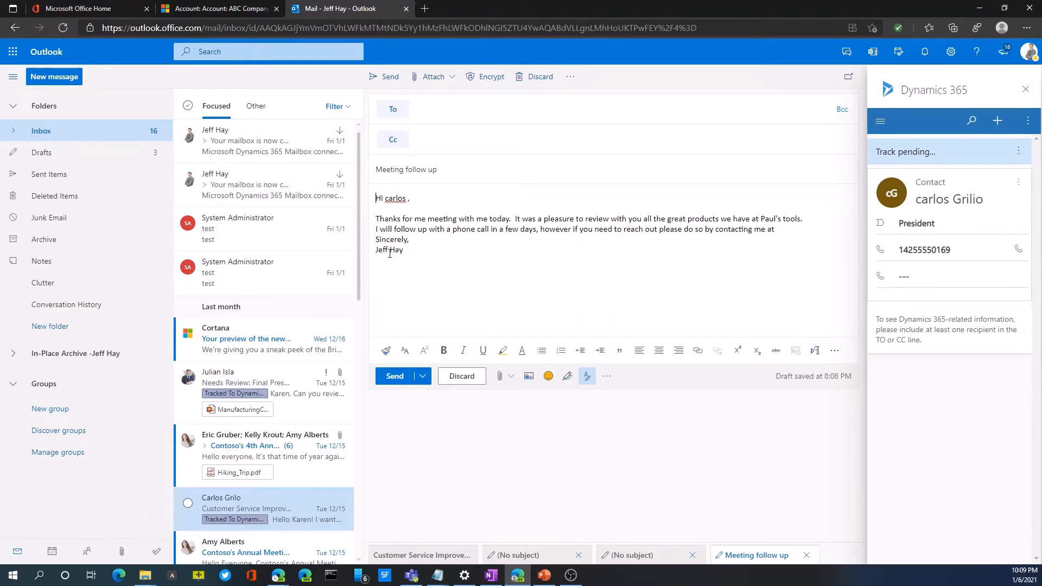
# - Add the suggested contact as the recipient of the Meeting follow up email and send it
pyautogui.moveTo(376, 250); pyautogui.dragTo(404, 250)
pyautogui.click(491, 275)
pyautogui.click(428, 107)
pyautogui.click(454, 148)
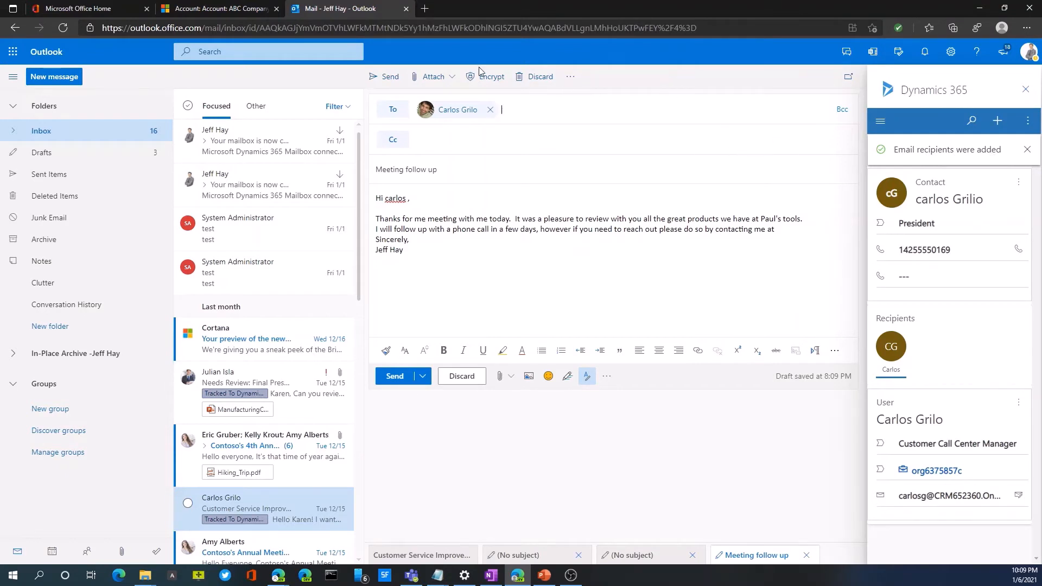
pyautogui.click(390, 78)
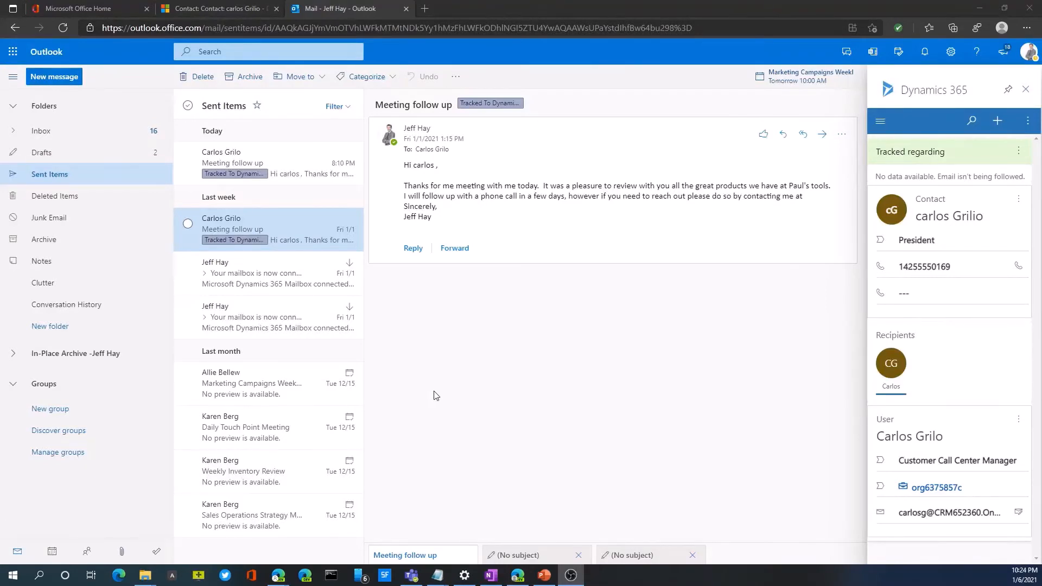
# - Create a new Dynamics 365 phone call activity and enter a subject with "call" and the contact's first name
pyautogui.click(992, 127)
pyautogui.click(945, 158)
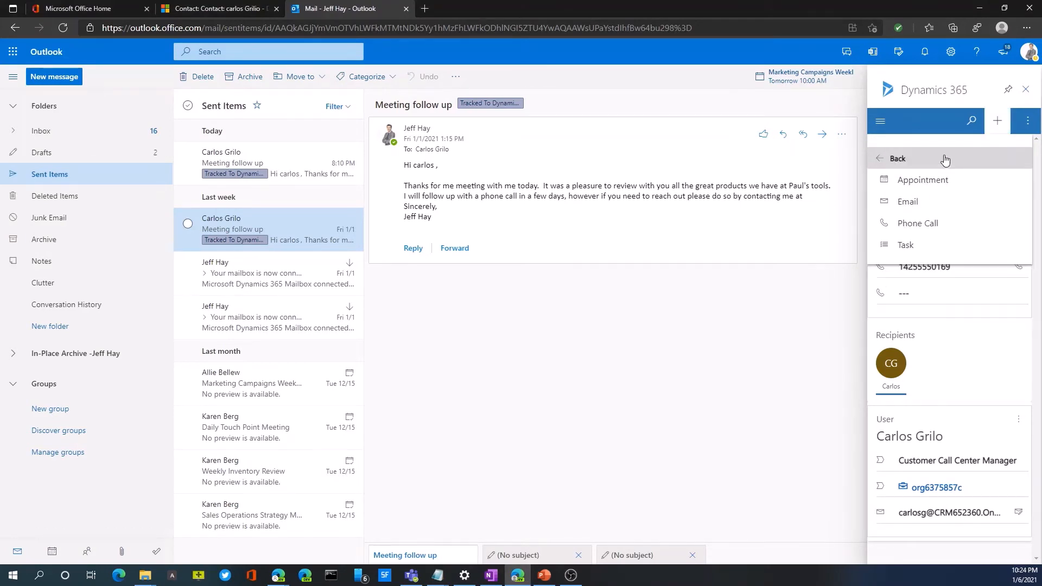
pyautogui.click(910, 228)
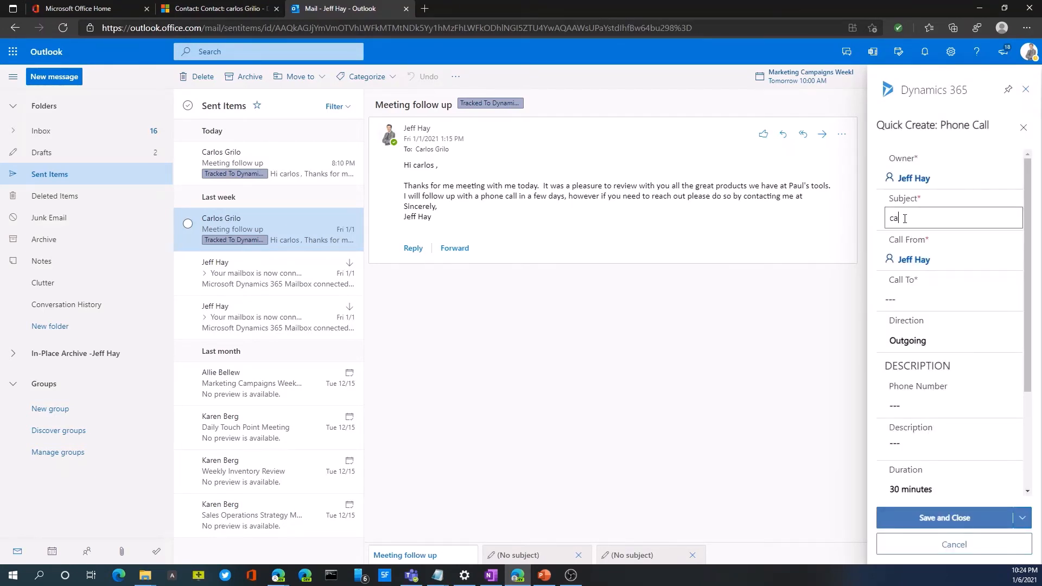
pyautogui.click(905, 217)
pyautogui.write('call carlos')
pyautogui.press('Tab')
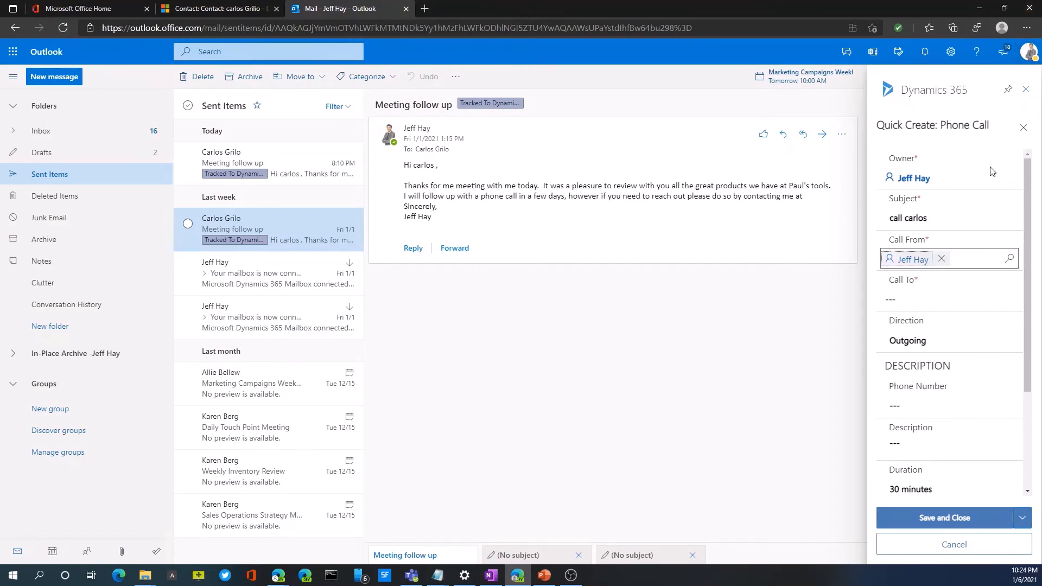
# - Set the phone call's Call To field to the same contact from the recent records
pyautogui.click(1009, 299)
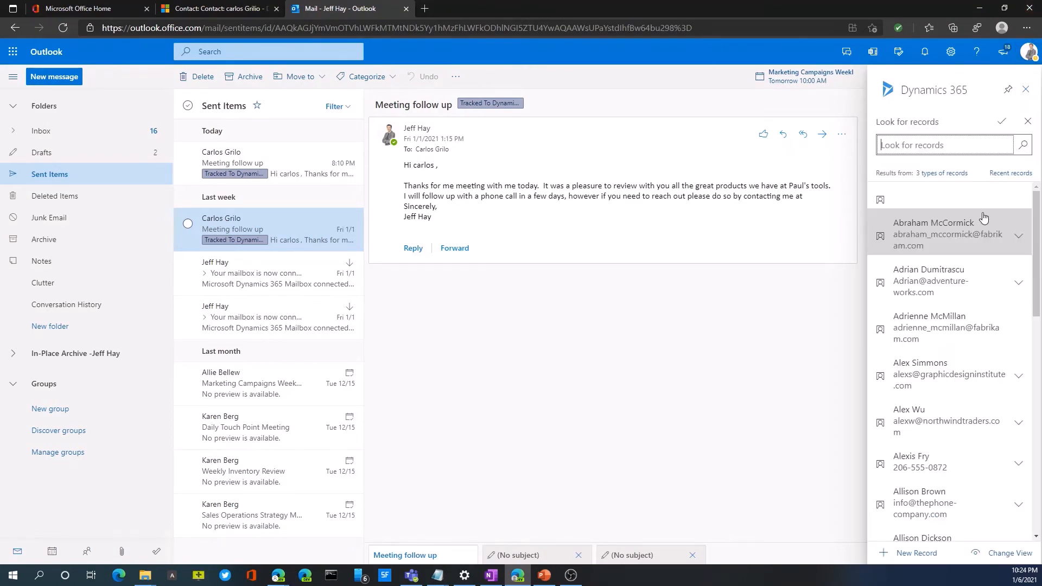
pyautogui.click(1011, 173)
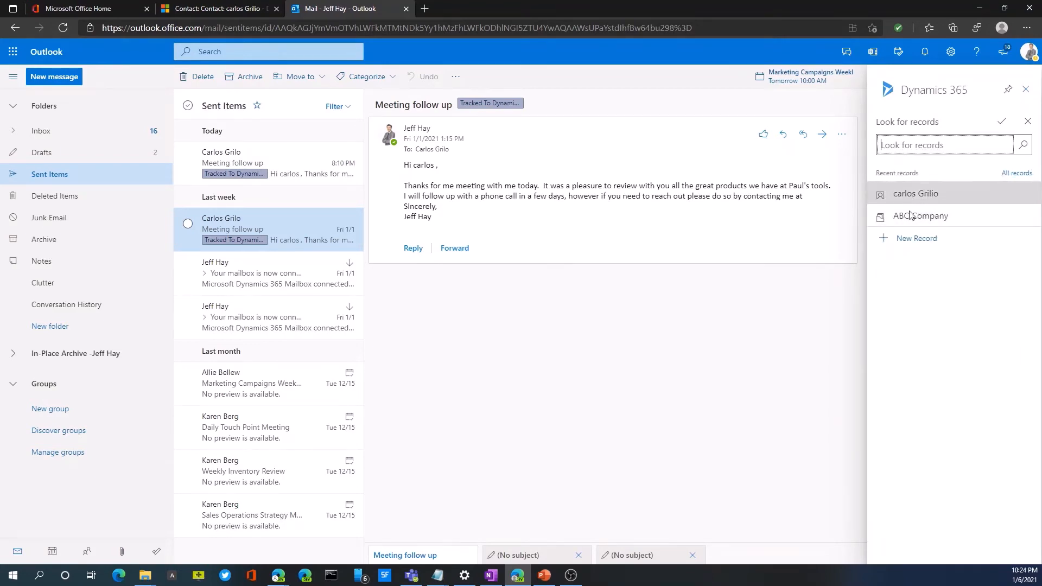
pyautogui.click(916, 195)
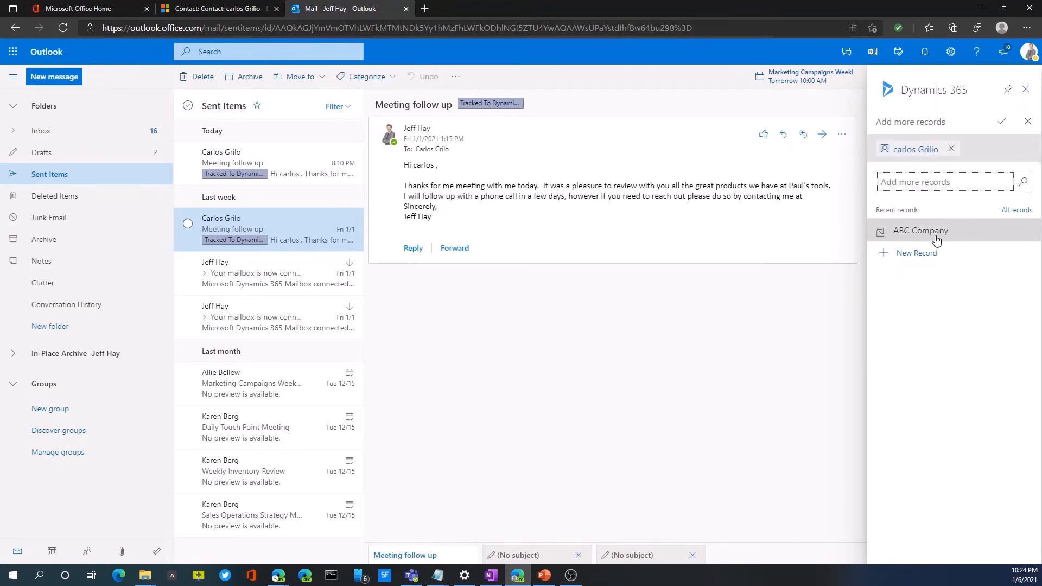
pyautogui.click(1003, 122)
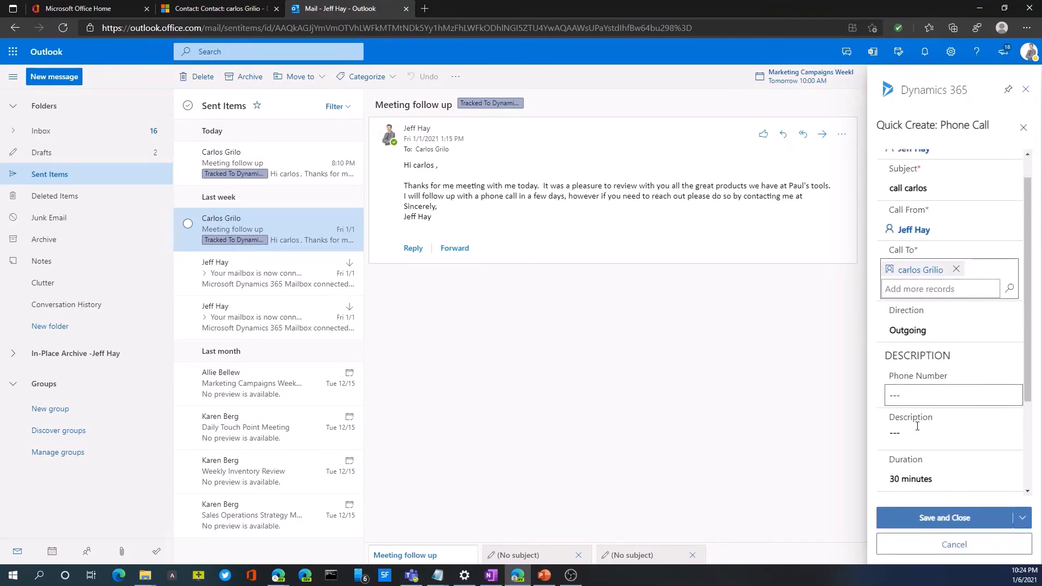
# - Set the phone call's due date to 1/7/2021 at 9:00 AM
pyautogui.scroll(-3, 908, 421)
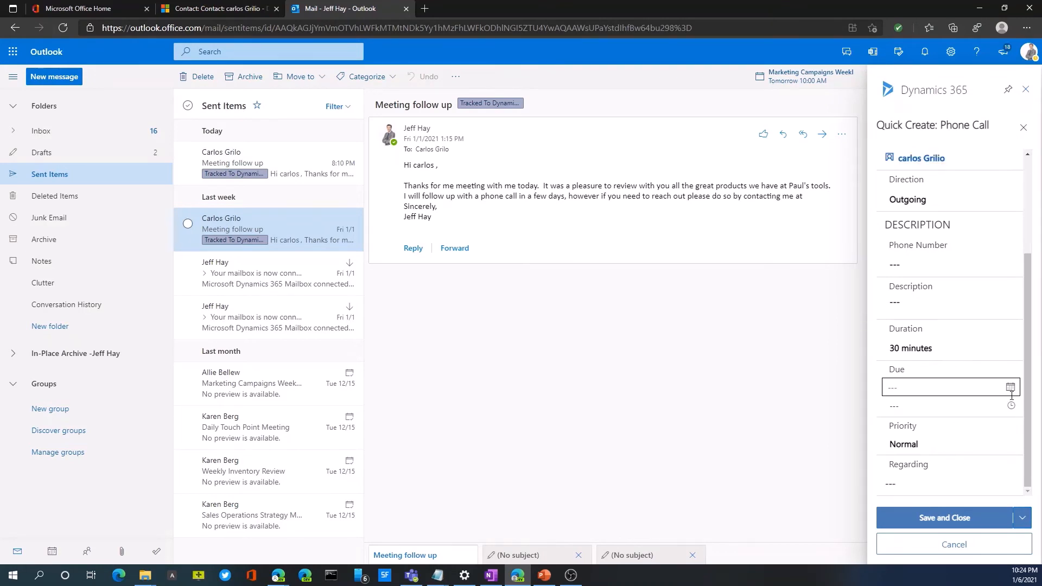
pyautogui.click(1011, 388)
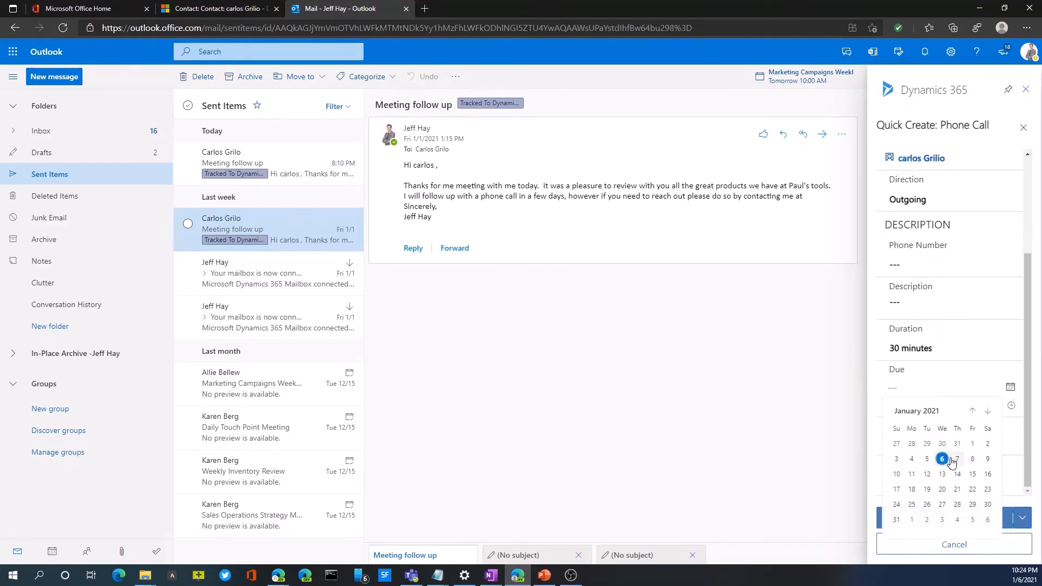
pyautogui.click(957, 460)
pyautogui.click(1011, 406)
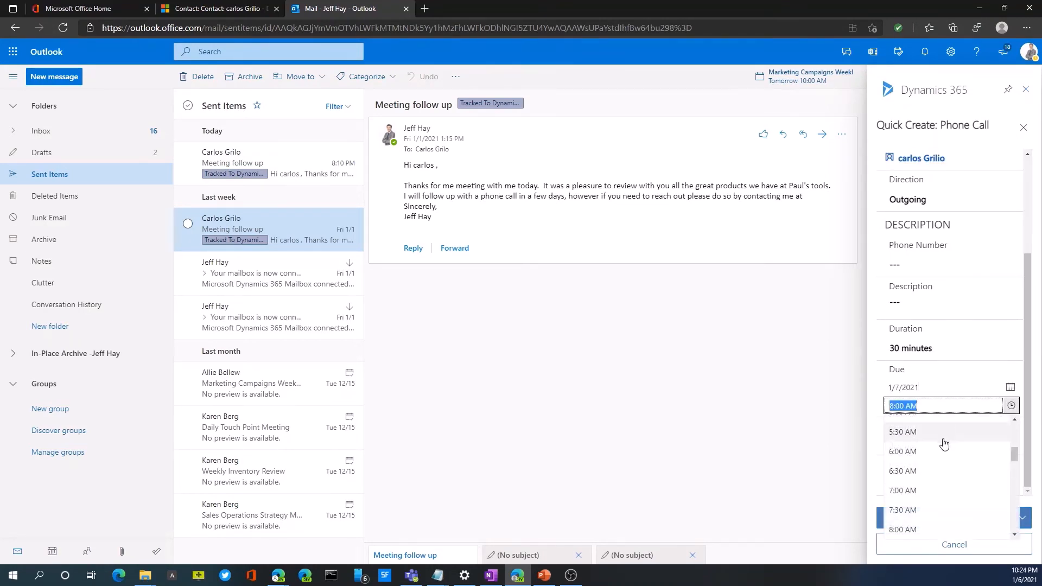
pyautogui.scroll(-1, 933, 491)
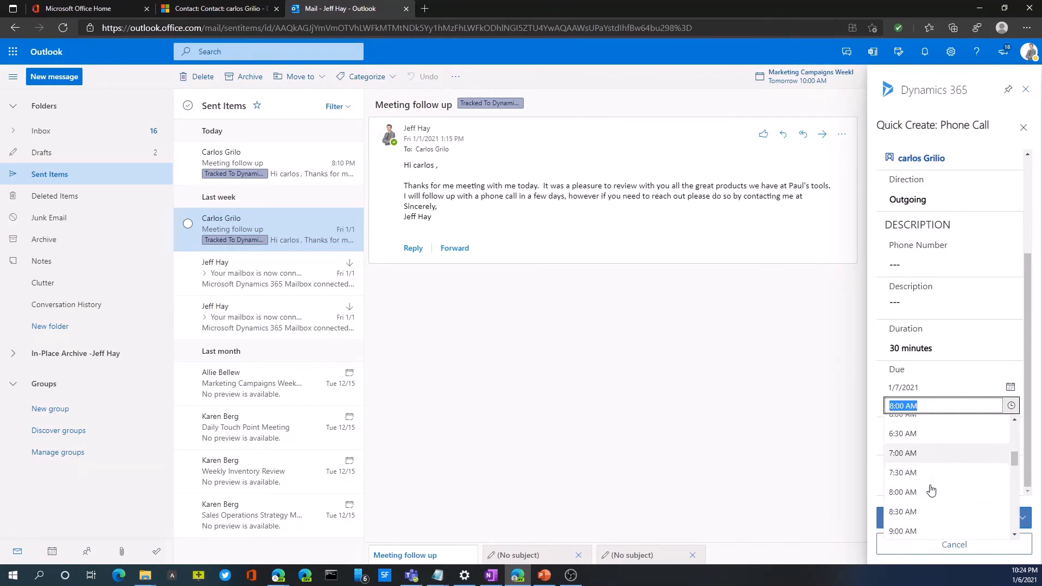
pyautogui.click(905, 532)
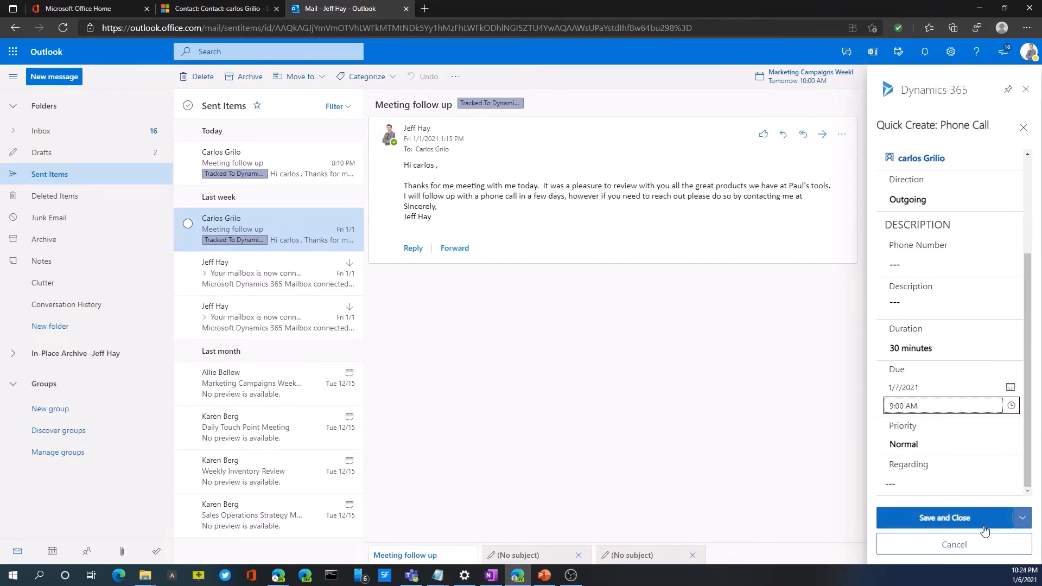
# - Save and close the phone call activity, and switch to the contact's record in the Dynamics 365 Sales Hub
pyautogui.click(952, 525)
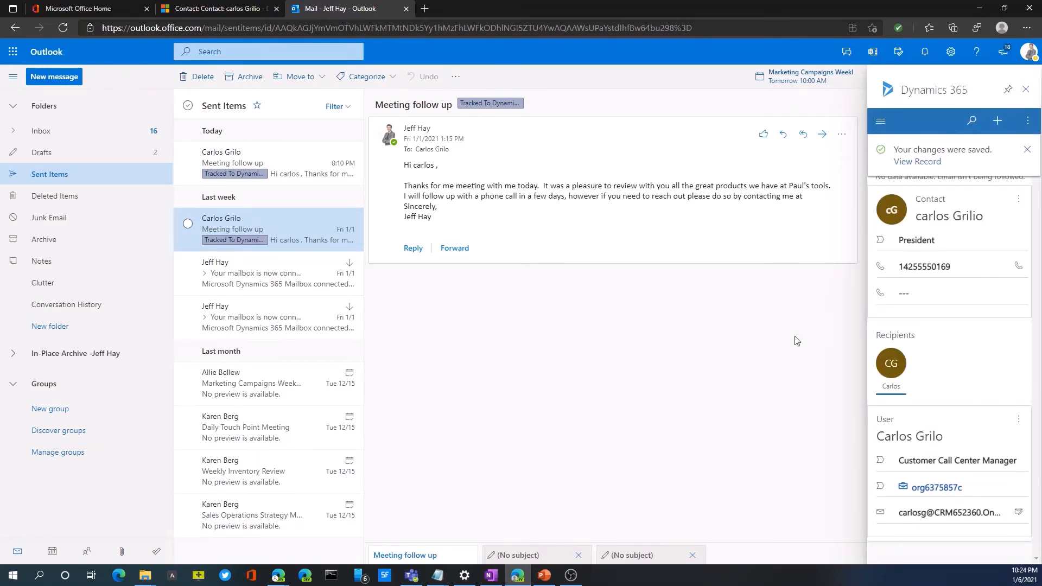
pyautogui.click(202, 12)
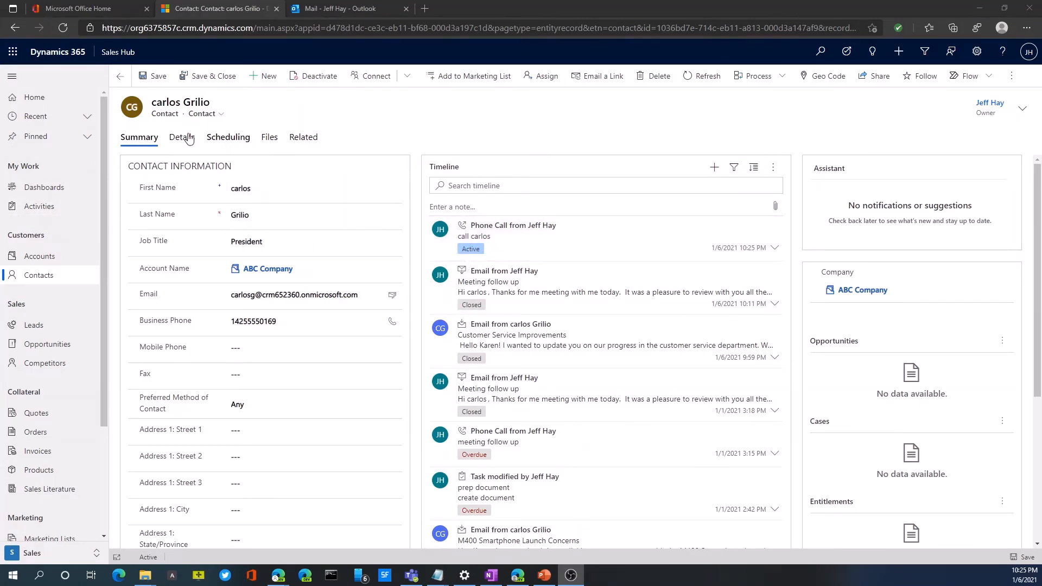
# - Show My Activities in Calendar Control V2 by week and view the morning hours of January 6 and 7
pyautogui.click(39, 207)
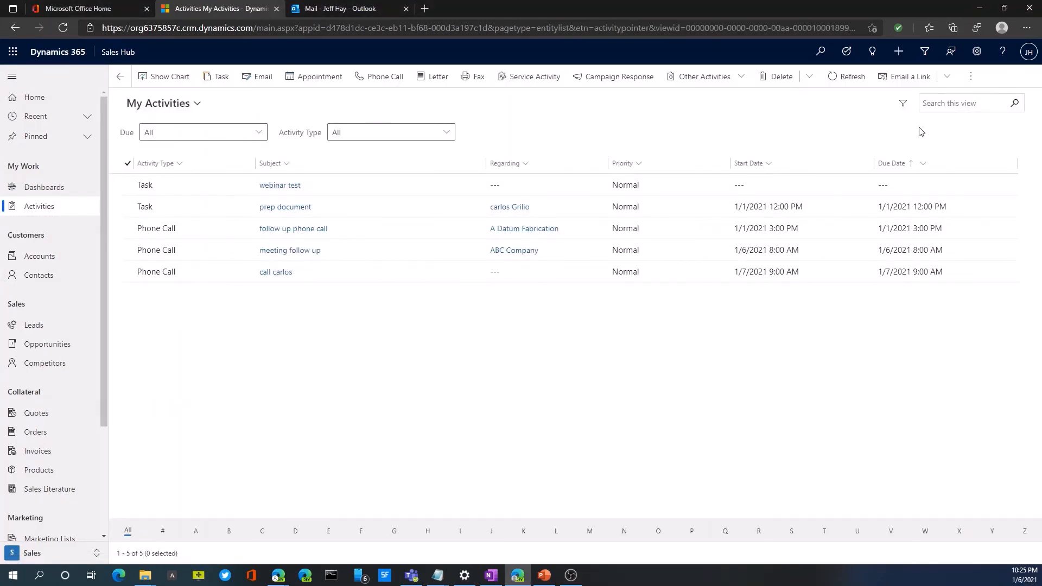
pyautogui.click(972, 76)
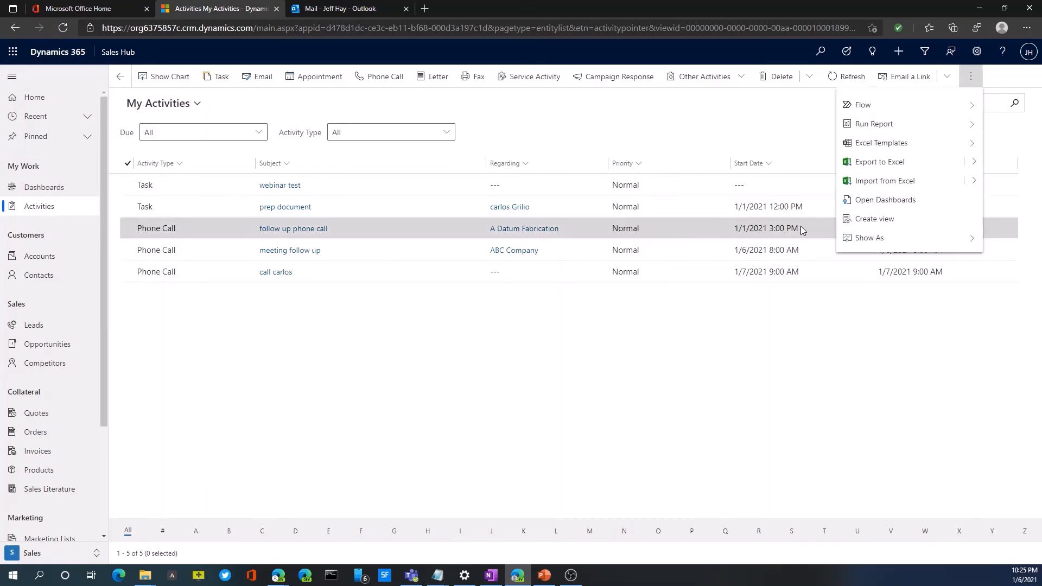
pyautogui.click(892, 239)
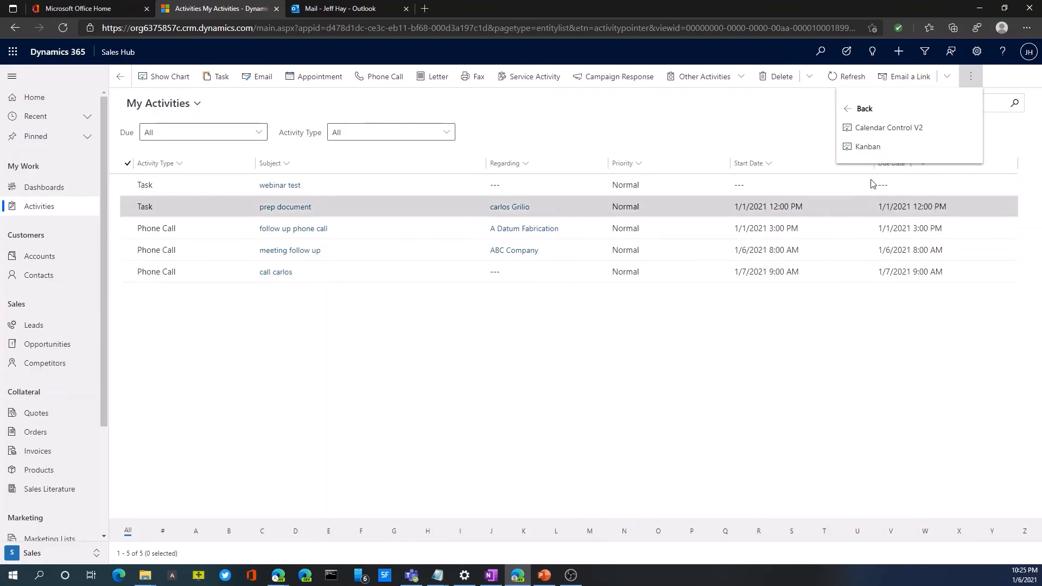
pyautogui.click(870, 130)
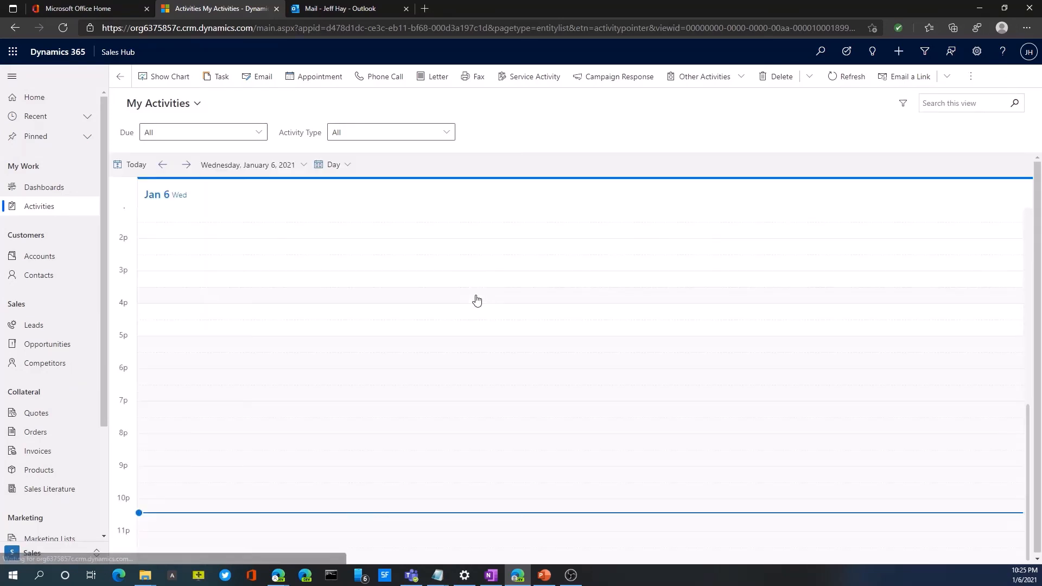
pyautogui.click(345, 167)
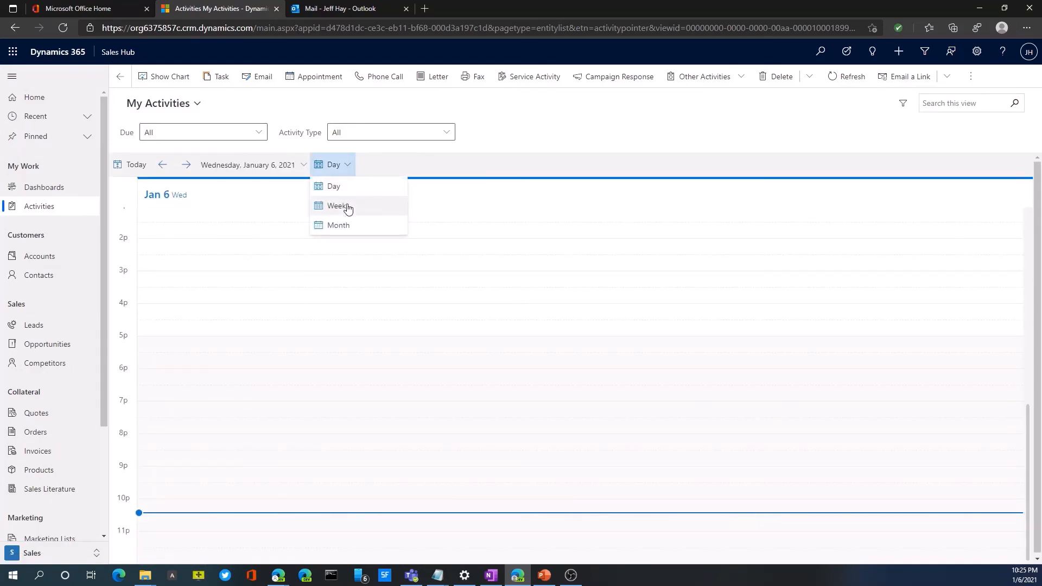
pyautogui.click(348, 211)
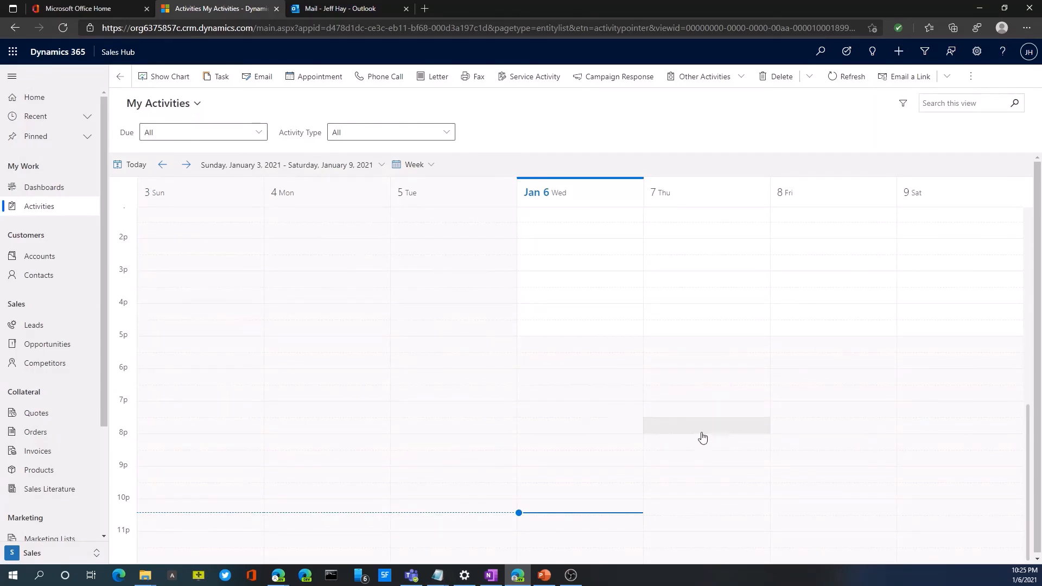
pyautogui.scroll(3, 708, 434)
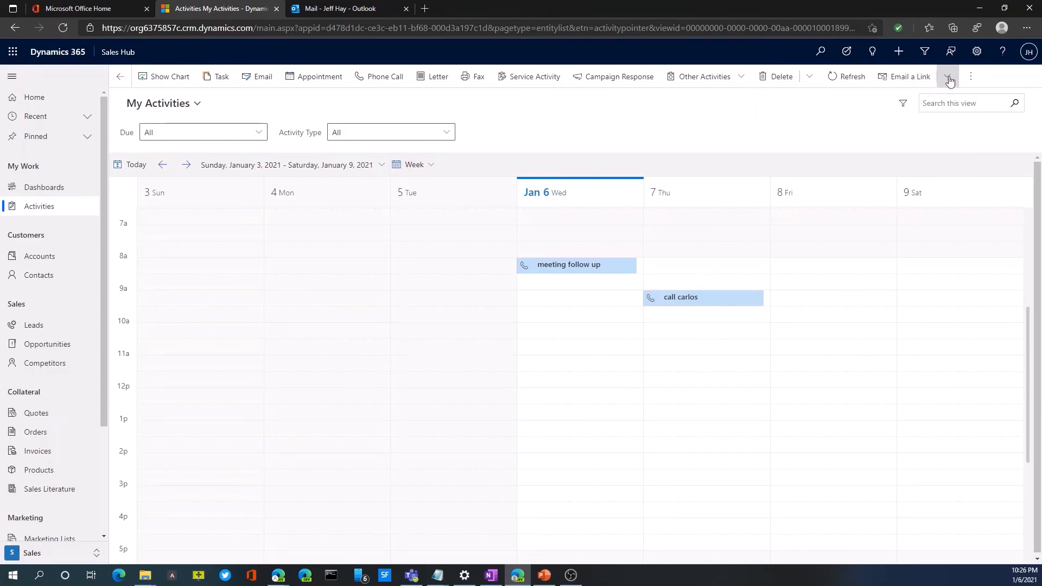
# - Show My Activities as Kanban and examine the new phone call's card among the open activities
pyautogui.click(972, 77)
pyautogui.click(895, 245)
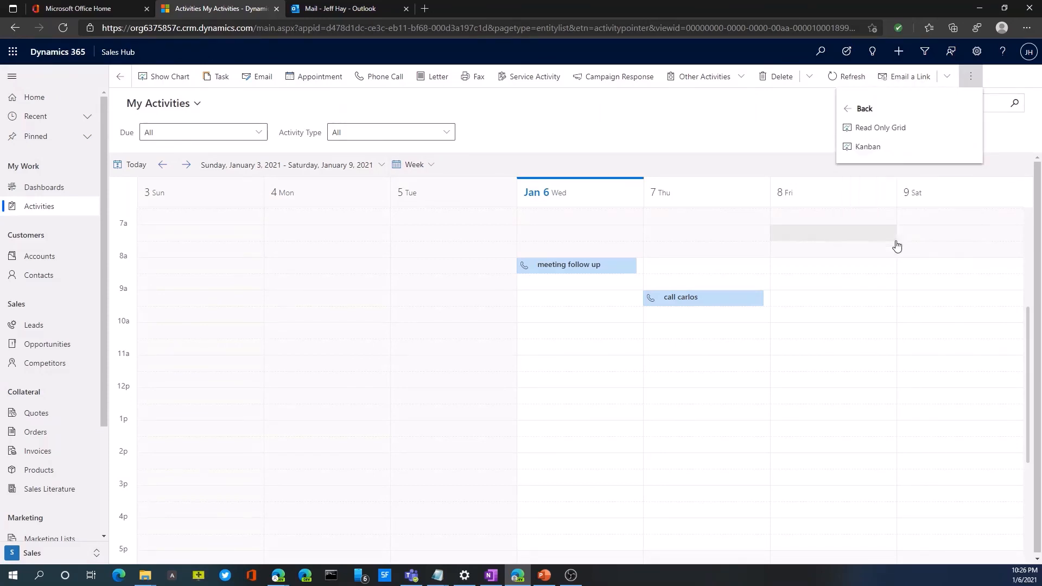
pyautogui.click(863, 153)
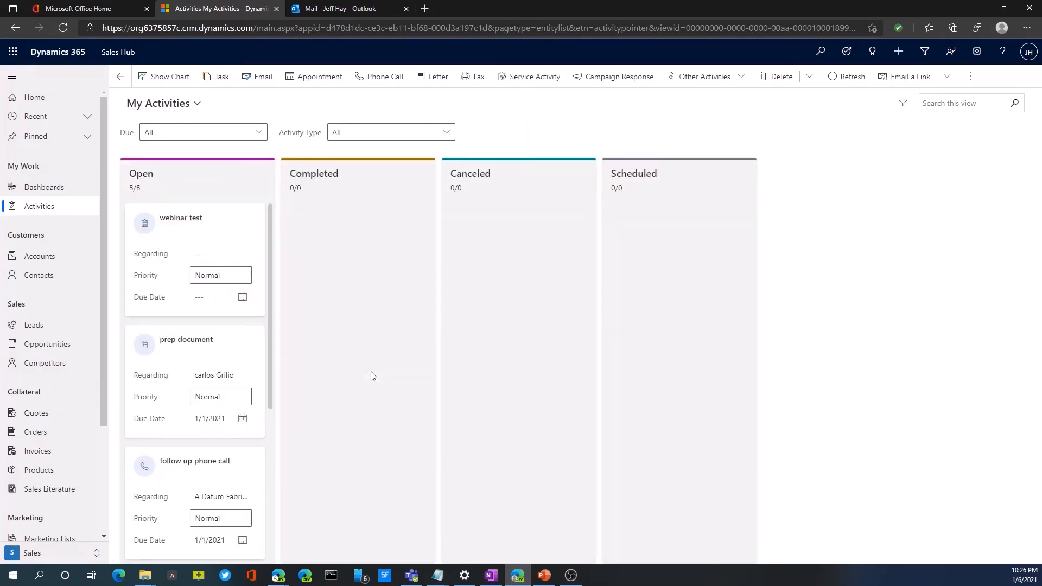
pyautogui.scroll(-5, 253, 379)
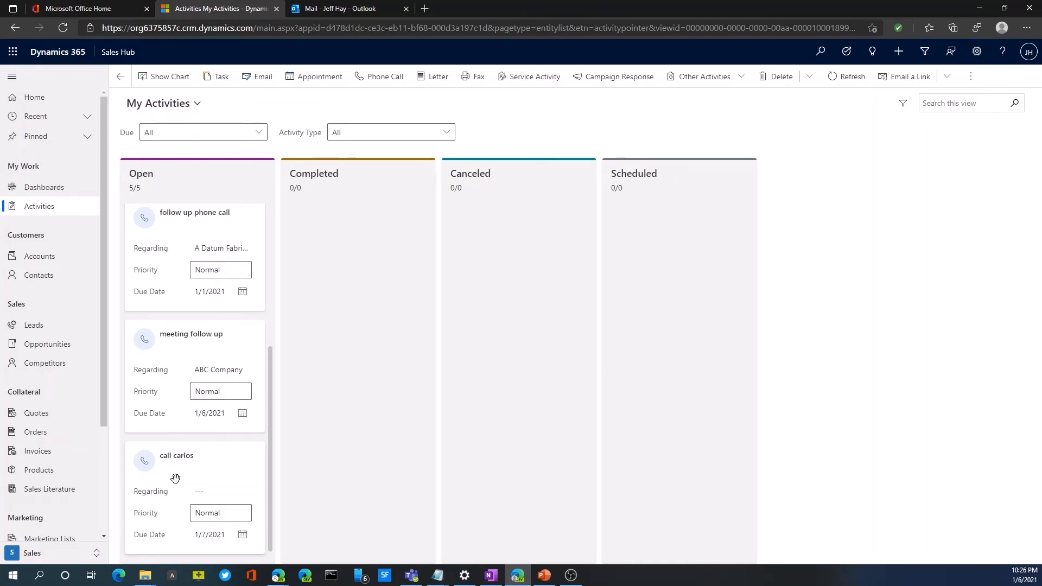
pyautogui.moveTo(175, 478)
pyautogui.mouseDown()
pyautogui.moveTo(393, 386)
pyautogui.moveTo(262, 464)
pyautogui.moveTo(174, 484)
pyautogui.mouseUp()
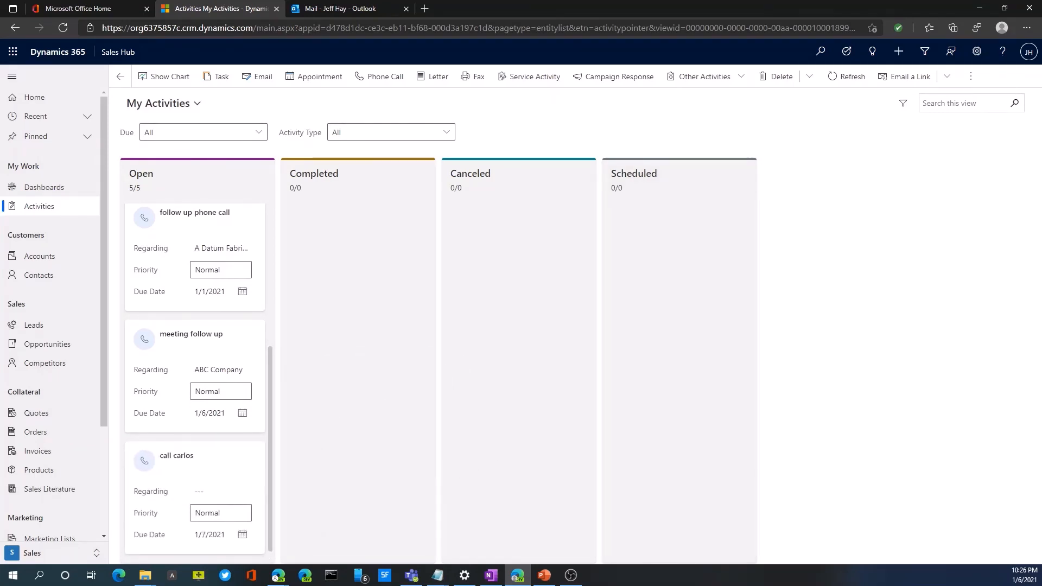